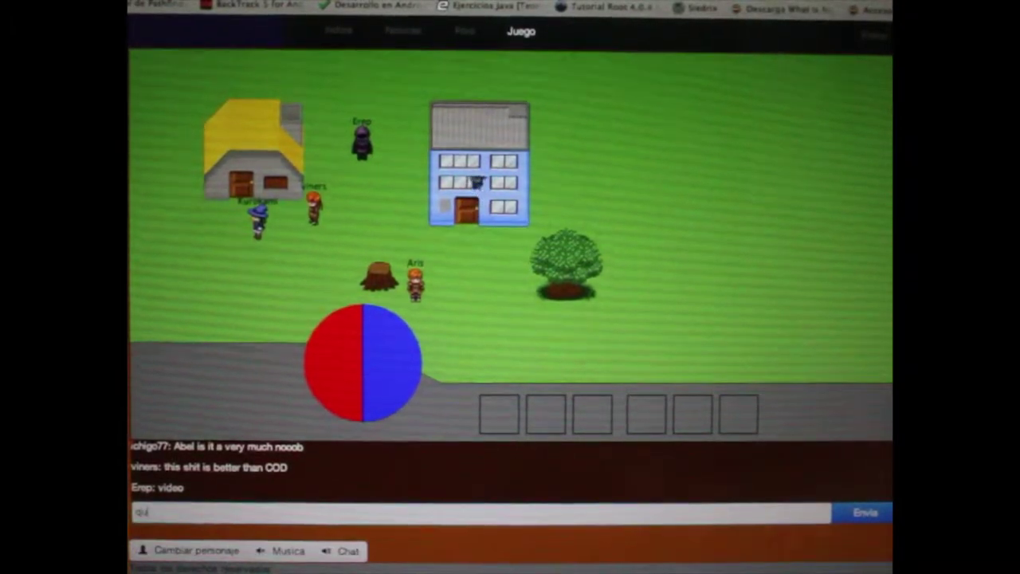
pyautogui.write('que es')
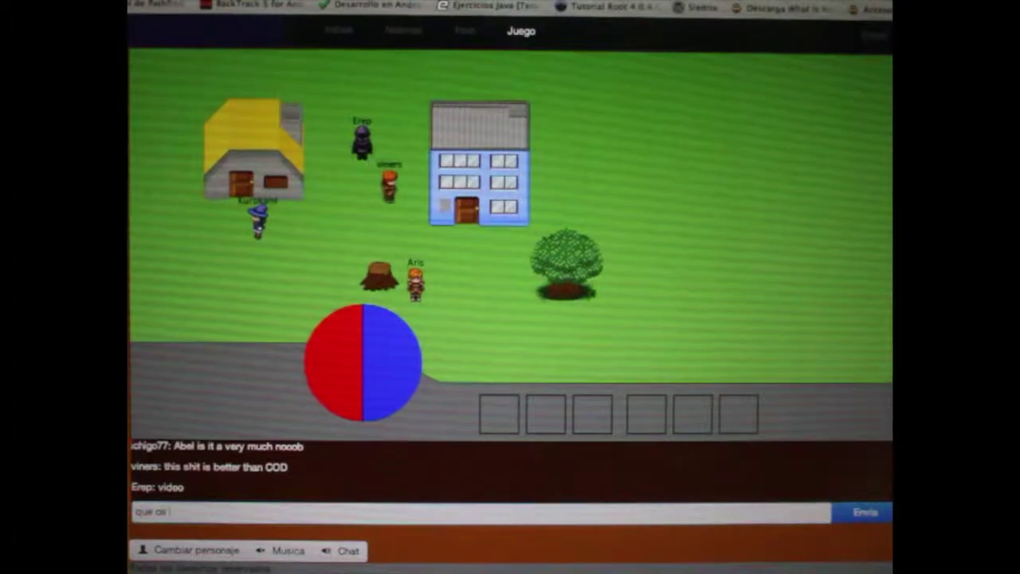
pyautogui.write(' parec')
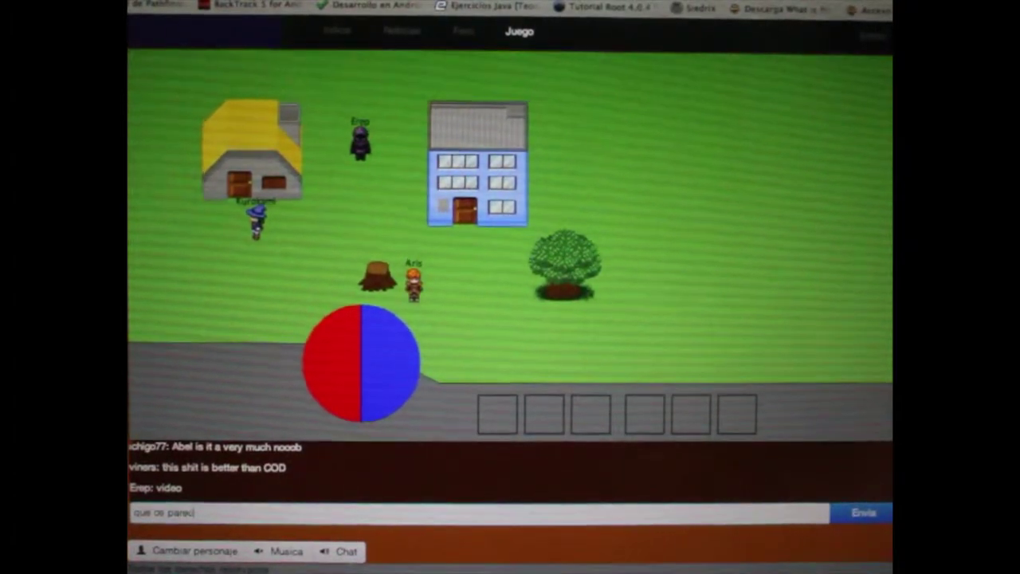